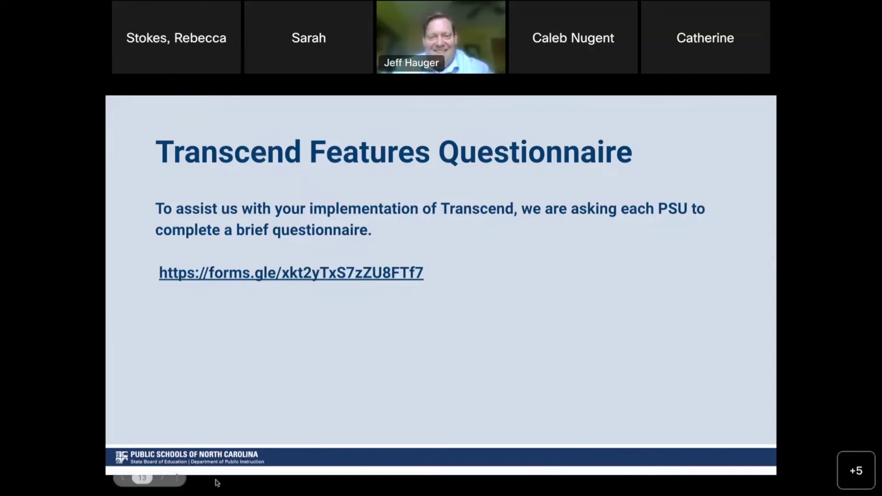
pyautogui.click(163, 479)
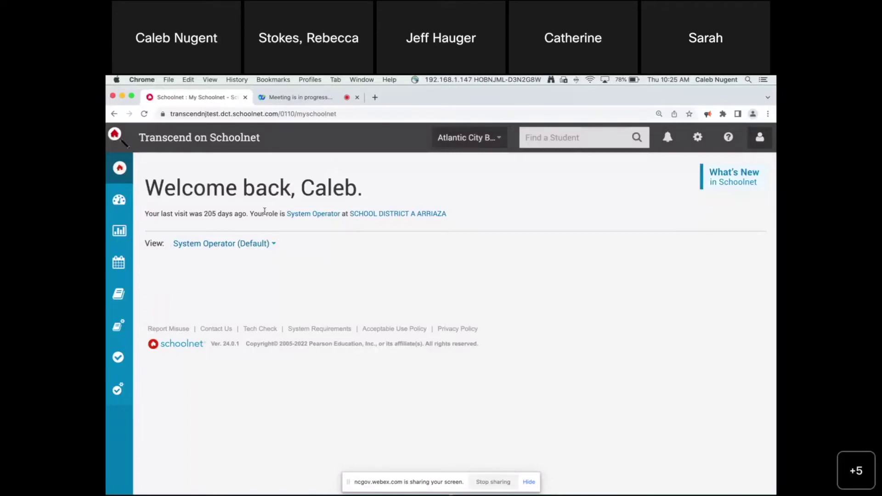
# Open the Transcend Dashboard from the Assessments section
pyautogui.moveTo(133, 175)
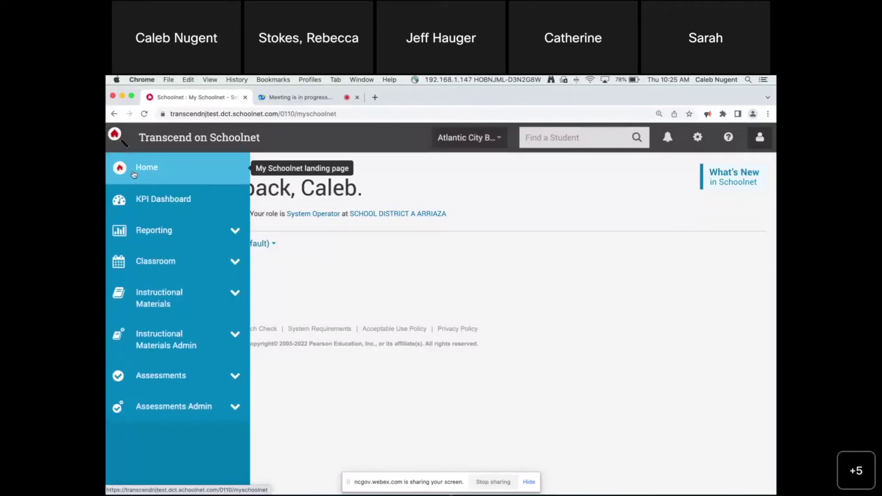
pyautogui.click(235, 378)
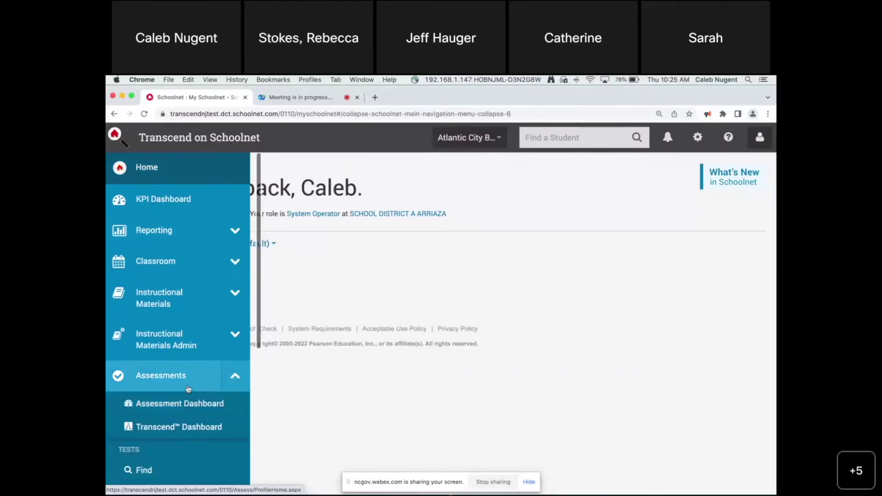
pyautogui.click(192, 430)
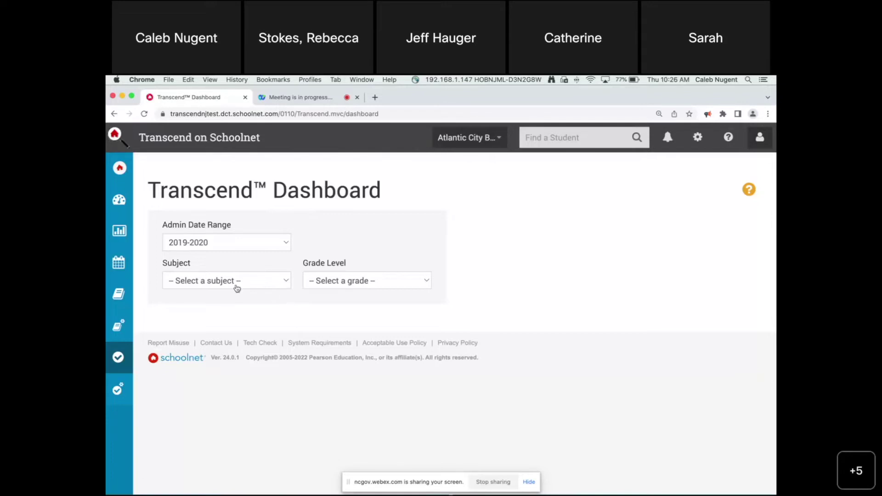
# Filter the dashboard to the Math subject and all grade levels
pyautogui.click(285, 284)
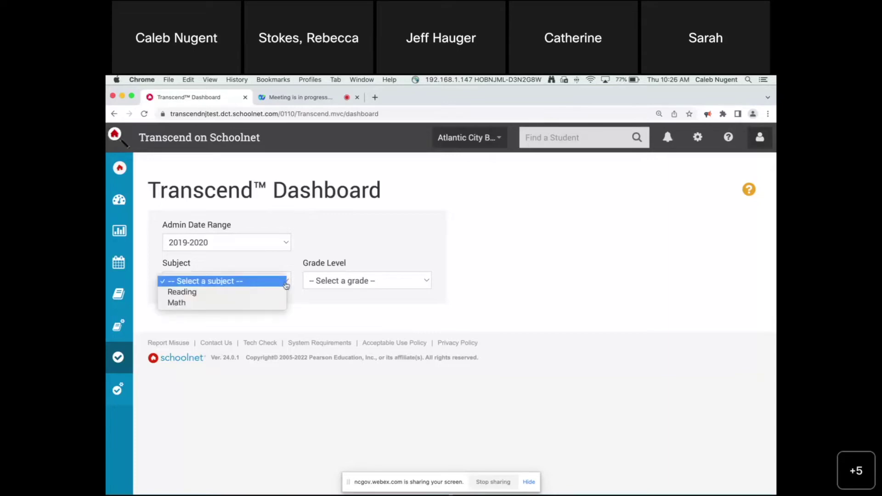
pyautogui.click(265, 304)
pyautogui.click(340, 283)
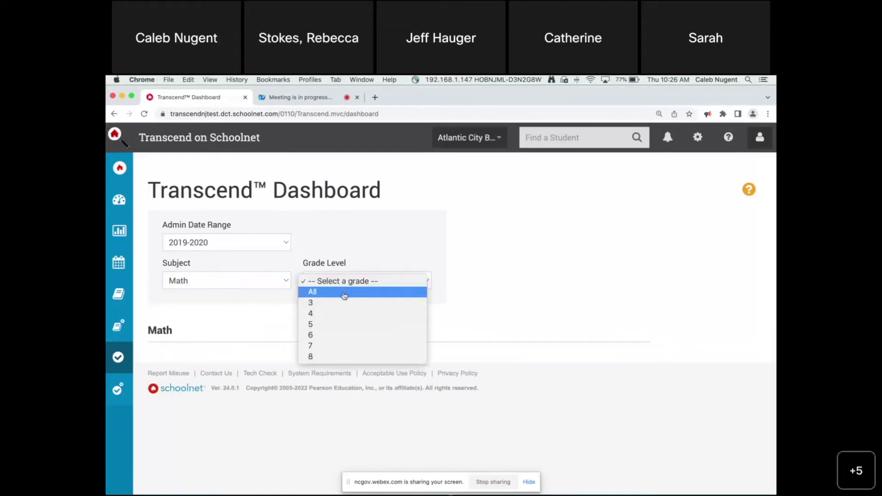
pyautogui.click(363, 294)
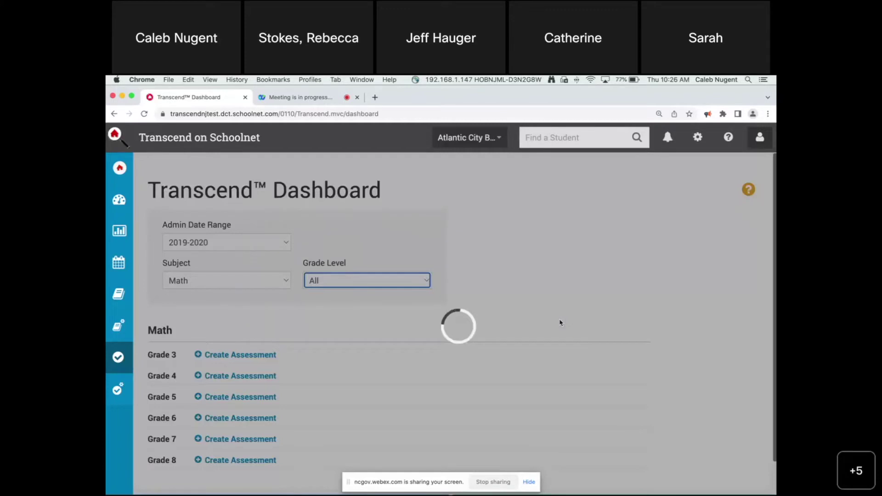
# Create a new Grade 3 Math assessment and select standards OA 1, 2 and 3, NBT 2, and NF 1 and 2
pyautogui.scroll(-5, 560, 323)
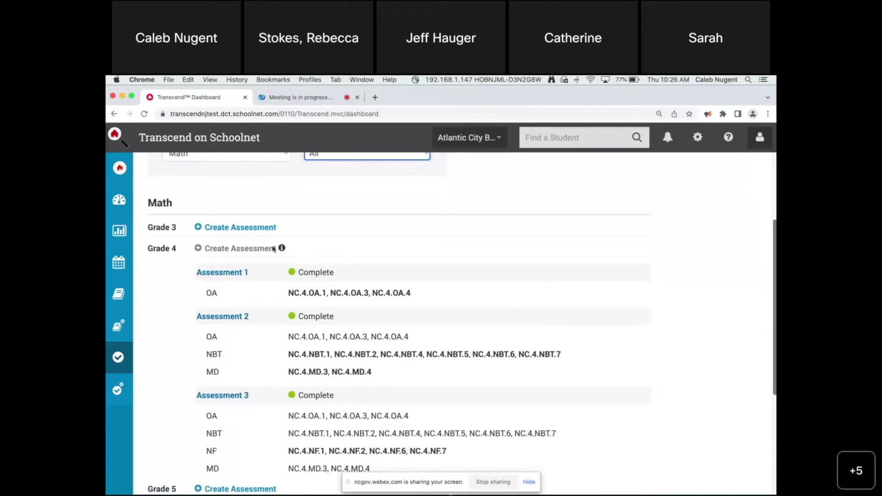
pyautogui.scroll(1, 399, 251)
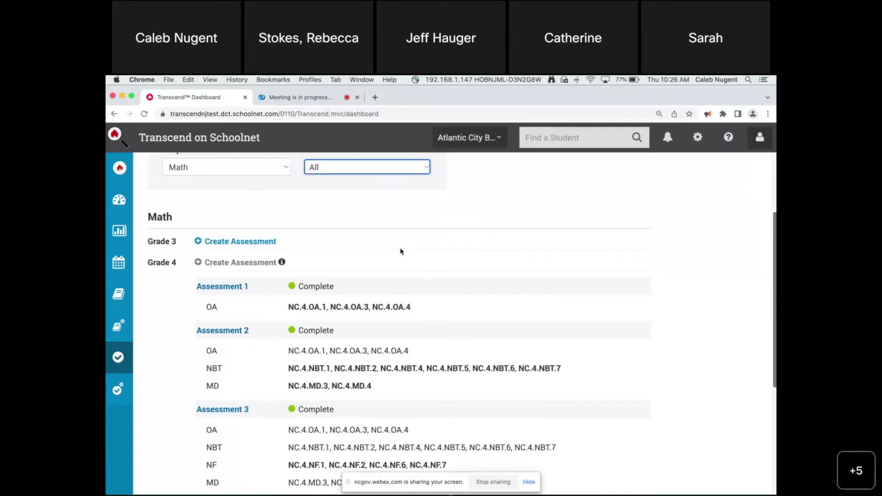
pyautogui.click(232, 242)
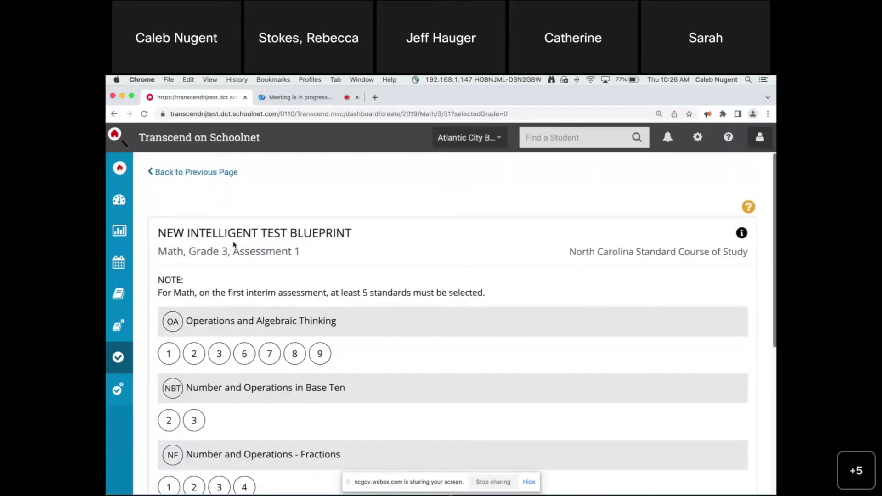
pyautogui.scroll(-3, 165, 271)
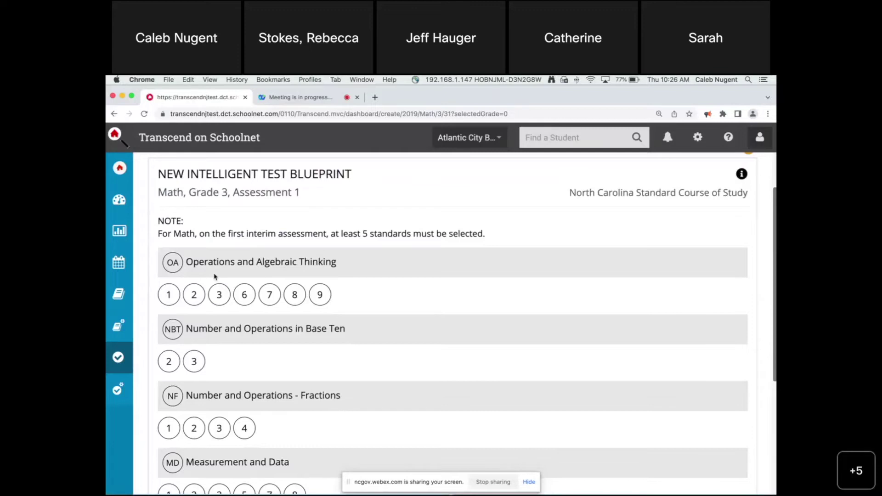
pyautogui.click(169, 294)
pyautogui.click(193, 300)
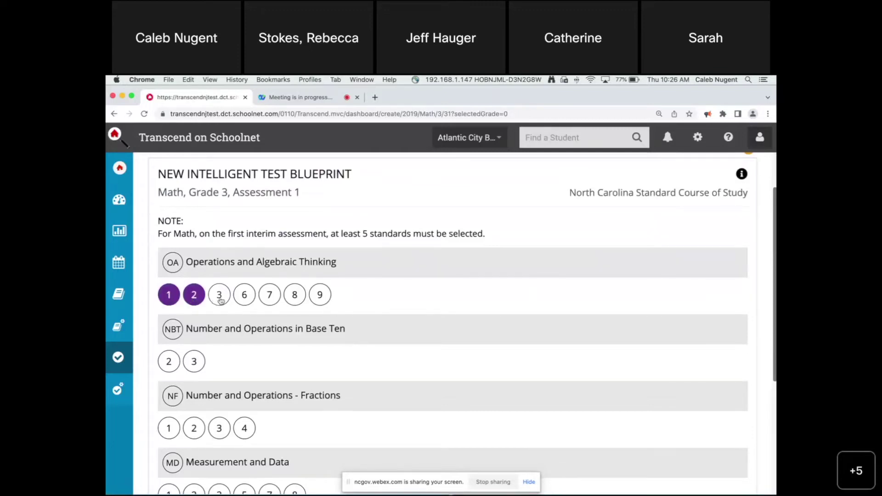
pyautogui.click(219, 300)
pyautogui.click(169, 362)
pyautogui.click(167, 431)
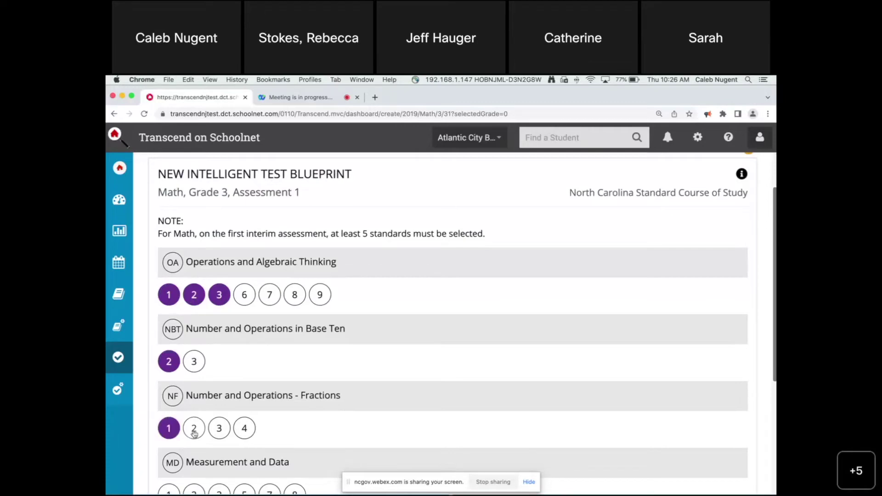
pyautogui.click(193, 430)
# Read the descriptions of unselected Operations and Algebraic Thinking standards in the blueprint's information overlay, and close it
pyautogui.click(742, 176)
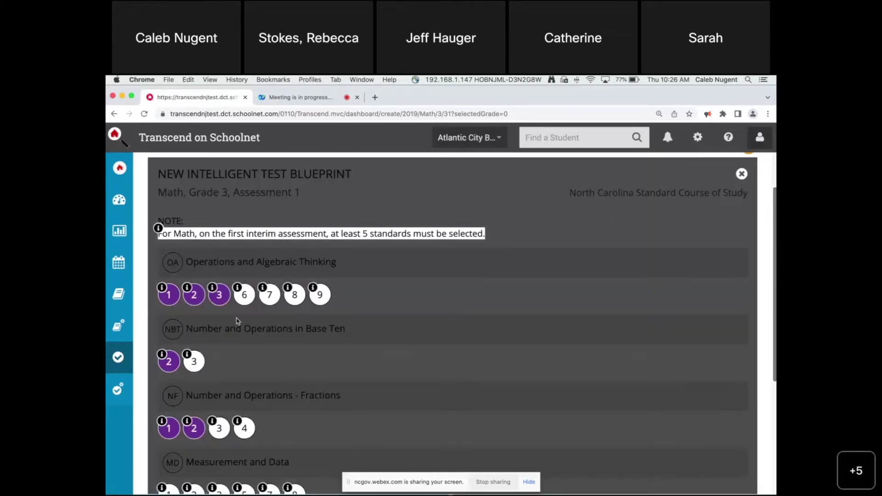
pyautogui.moveTo(238, 293)
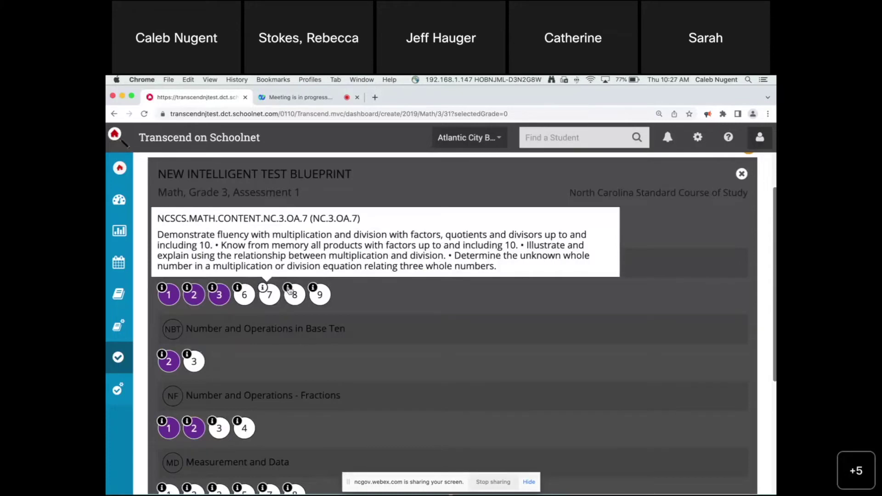
pyautogui.moveTo(288, 288)
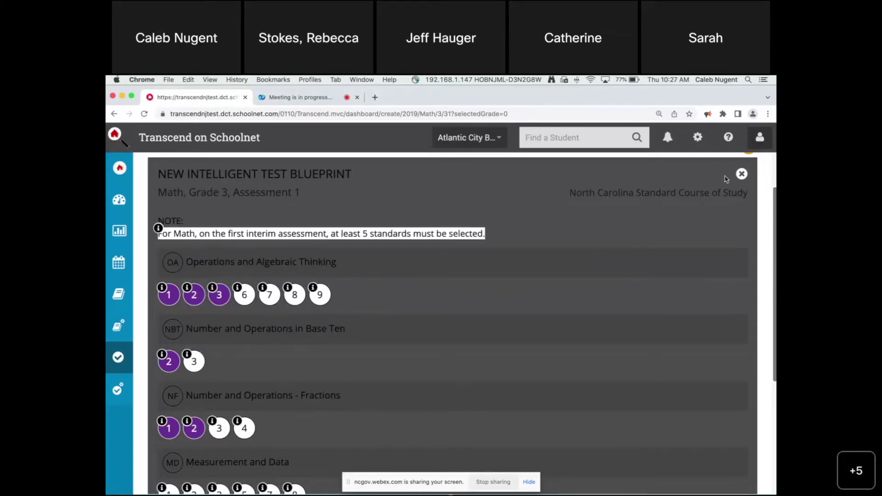
pyautogui.click(741, 176)
# Review the Grade 3 Math Assessment 1 blueprint and build it from the selected standards
pyautogui.scroll(-1, 462, 271)
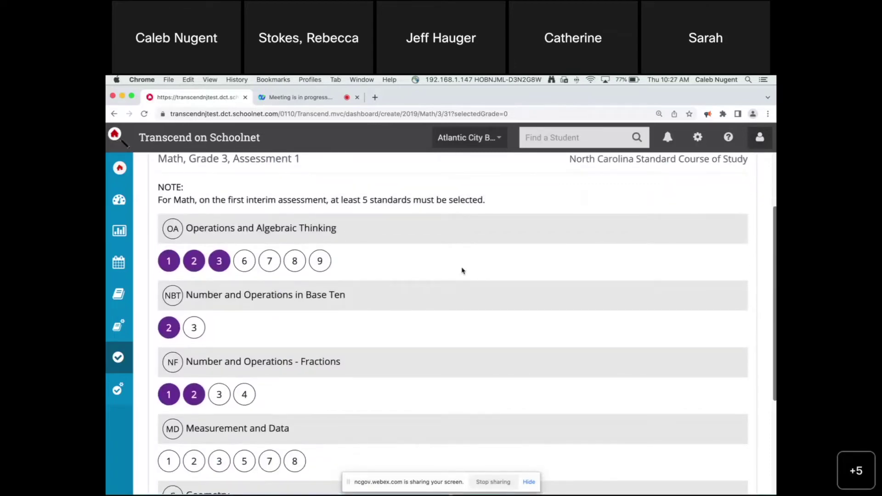
pyautogui.scroll(-3, 462, 271)
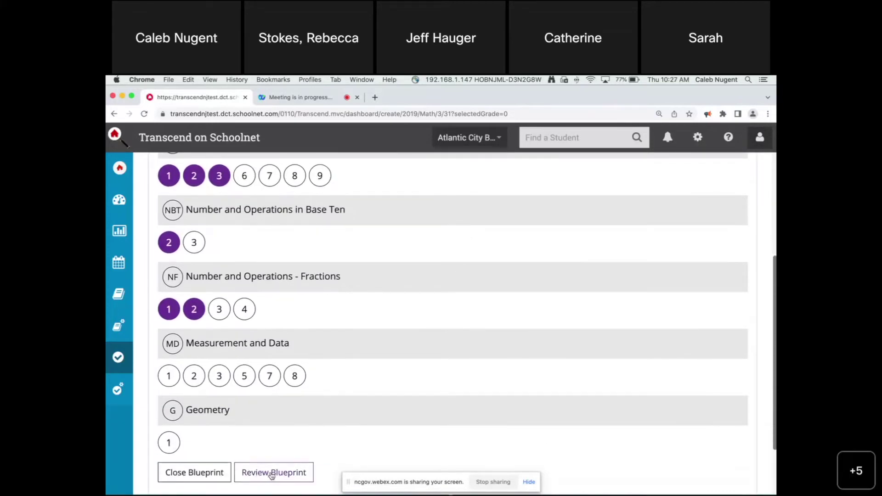
pyautogui.click(273, 474)
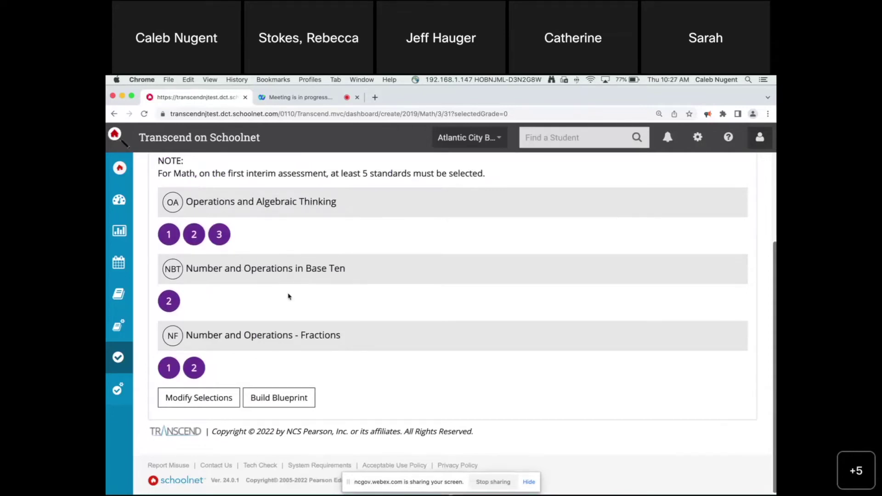
pyautogui.click(276, 396)
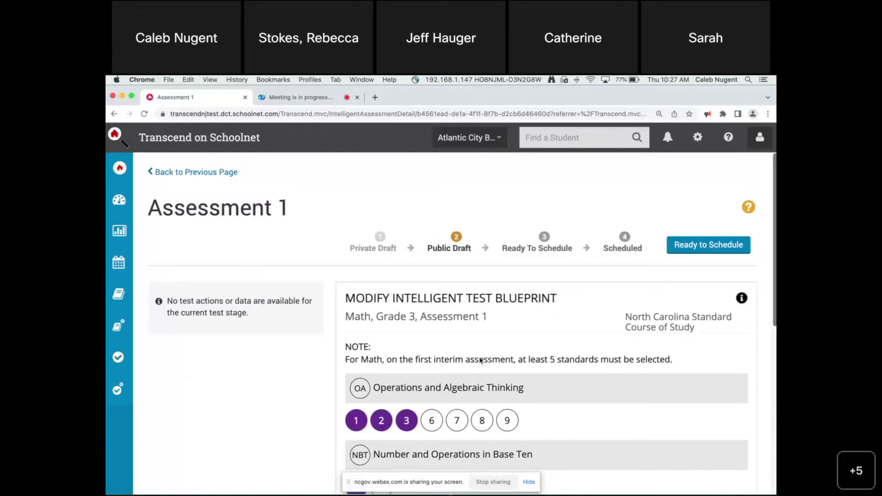
# Advance Grade 3 Math Assessment 1 from Public Draft to Ready to Schedule
pyautogui.scroll(-3, 599, 344)
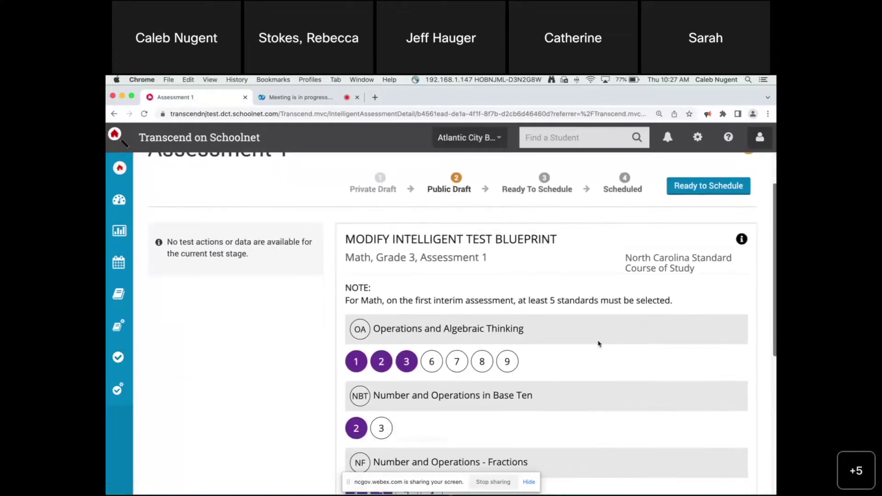
pyautogui.scroll(1, 598, 339)
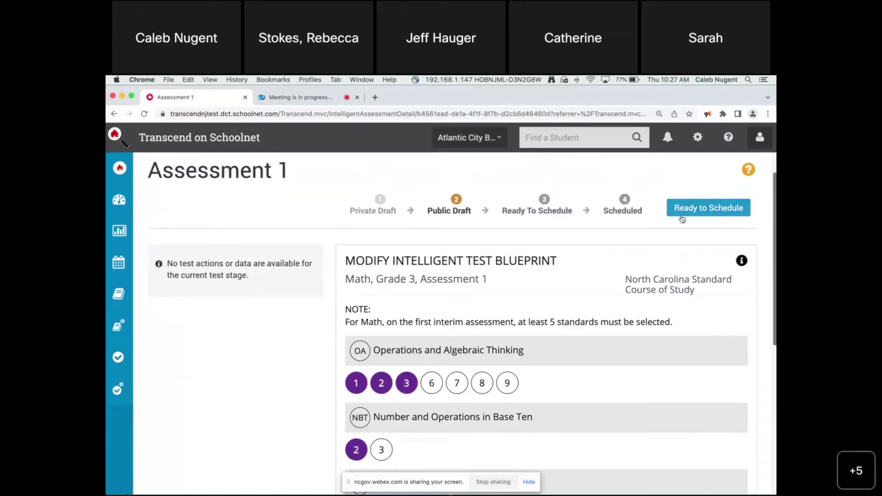
pyautogui.scroll(-1, 703, 210)
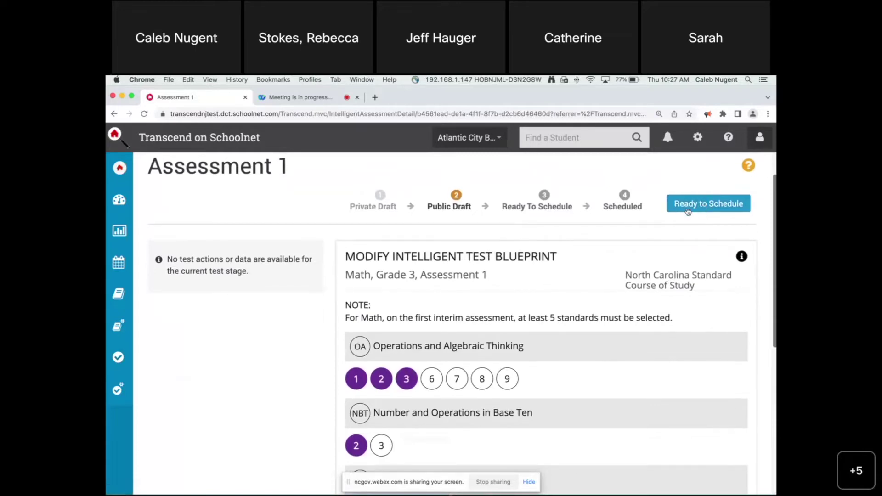
pyautogui.click(691, 209)
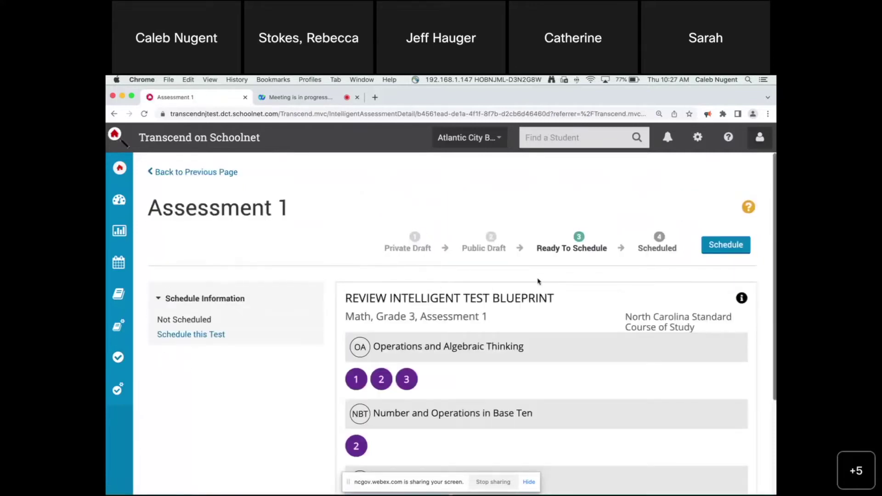
# Return to the Transcend Dashboard and create a second Grade 3 Math assessment
pyautogui.click(218, 176)
pyautogui.scroll(-3, 517, 356)
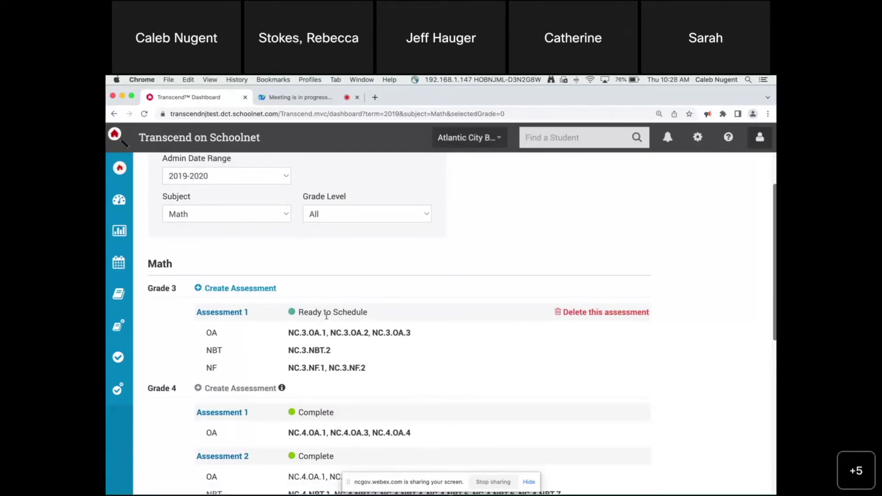
pyautogui.click(236, 289)
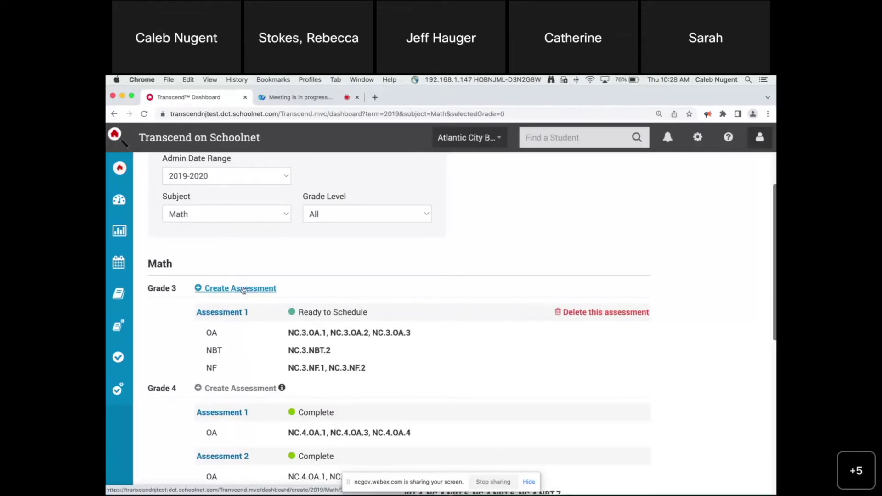
# Add standards NBT 3, NF 3 and 4, and MD 1, 2, 3 and 5 to the Assessment 2 blueprint
pyautogui.scroll(-2, 392, 318)
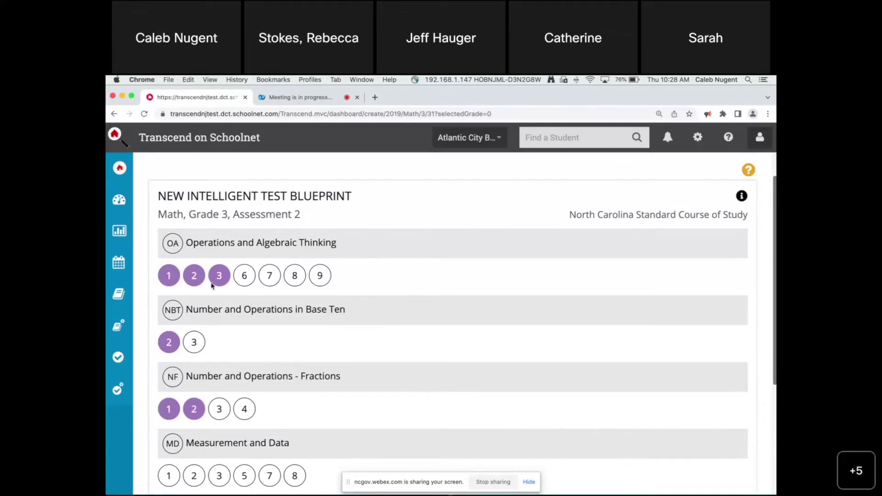
pyautogui.scroll(-2, 230, 308)
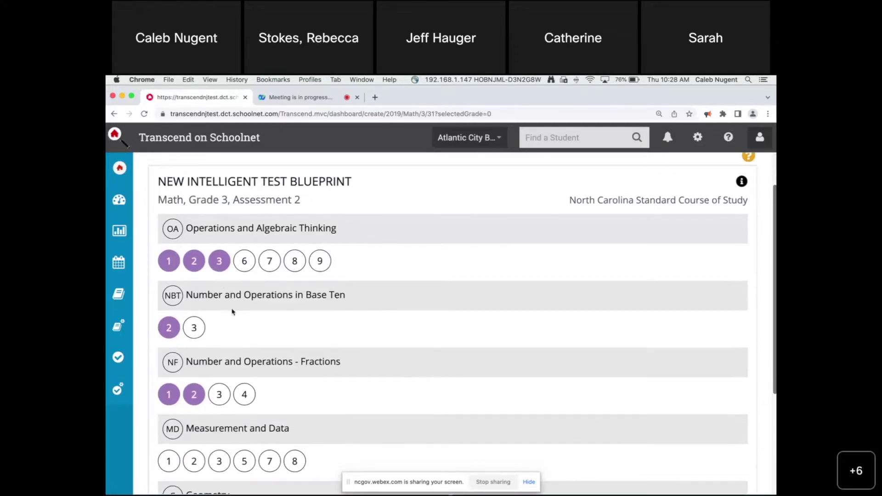
pyautogui.click(200, 299)
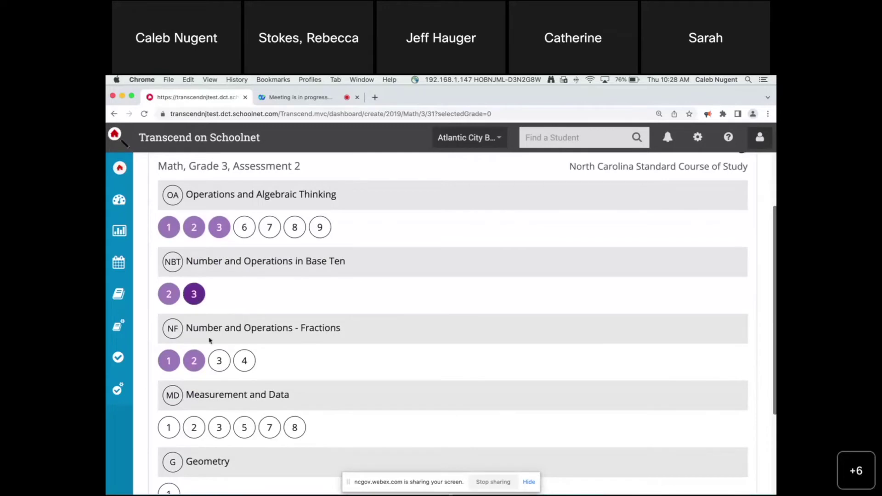
pyautogui.click(221, 368)
pyautogui.click(242, 368)
pyautogui.click(166, 427)
pyautogui.click(195, 429)
pyautogui.click(219, 428)
pyautogui.click(244, 427)
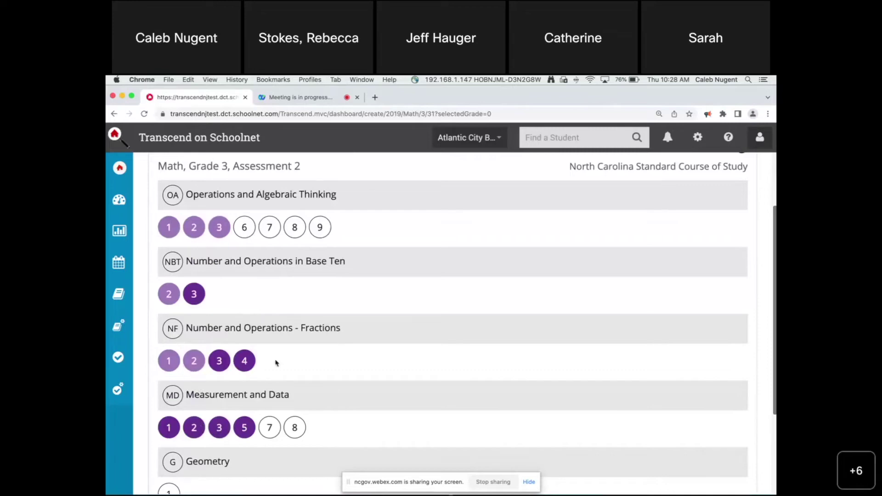
# Review the Grade 3 Math Assessment 2 blueprint and build it with the added standards
pyautogui.scroll(-3, 424, 322)
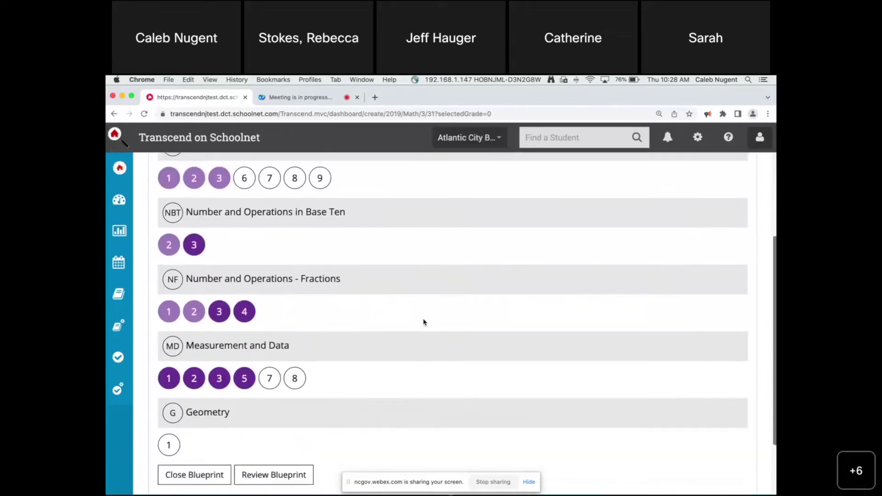
pyautogui.click(284, 424)
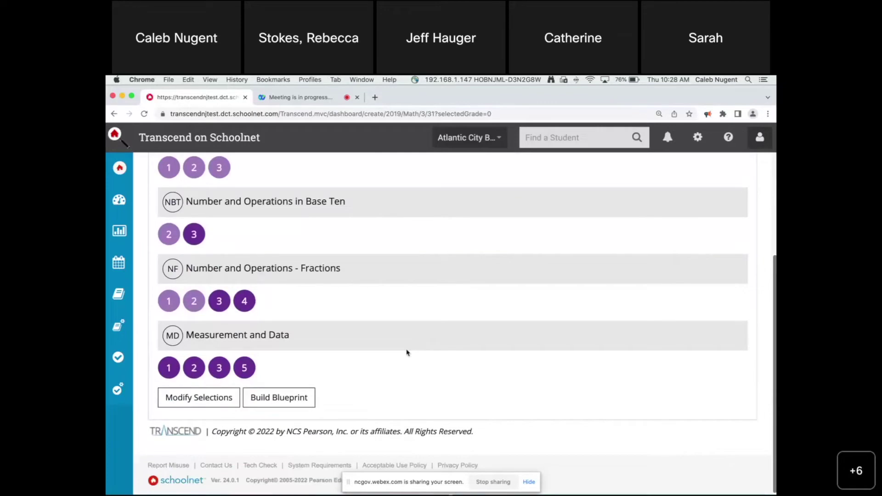
pyautogui.scroll(1, 406, 352)
pyautogui.click(286, 440)
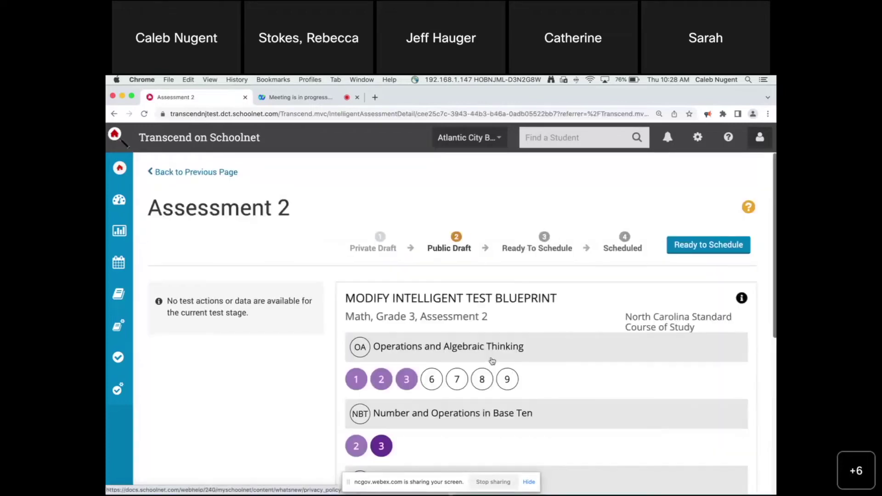
# Advance Assessment 2 to Ready to Schedule and return to the dashboard's Grade 3 Math assessment list
pyautogui.click(707, 251)
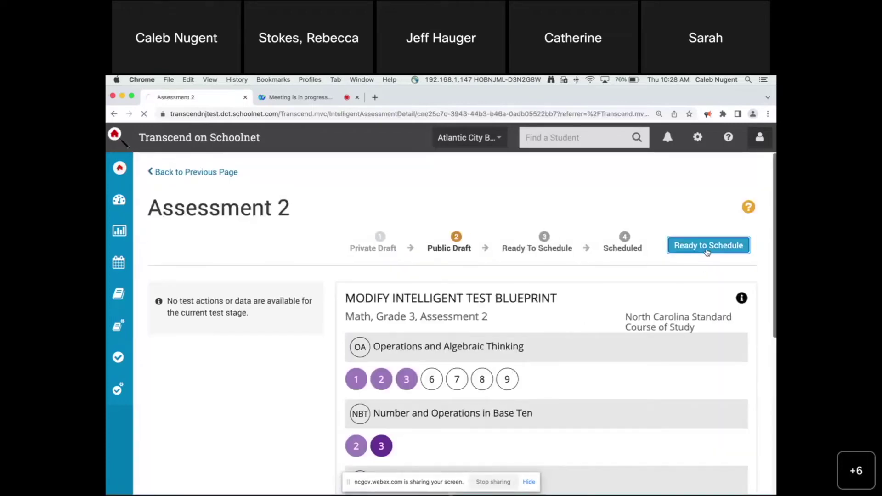
pyautogui.click(229, 172)
pyautogui.scroll(-5, 476, 265)
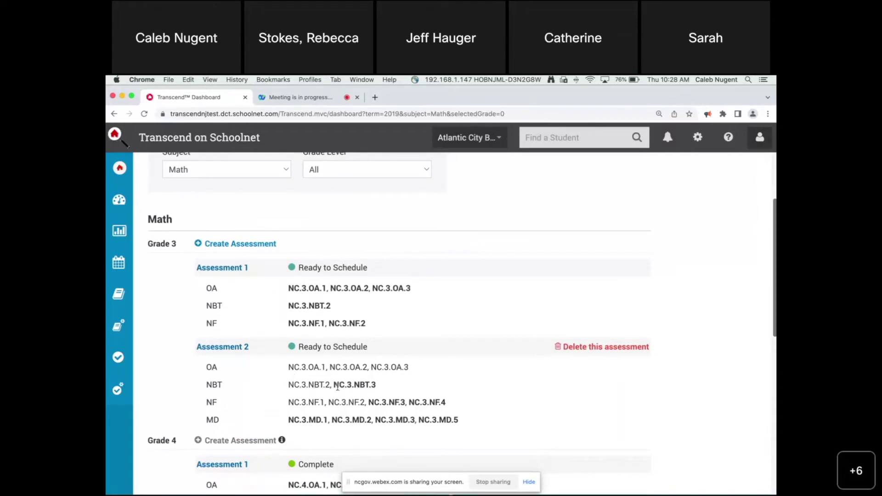
# Create a third Grade 3 Math assessment from the dashboard
pyautogui.moveTo(335, 386); pyautogui.dragTo(452, 384)
pyautogui.click(452, 384)
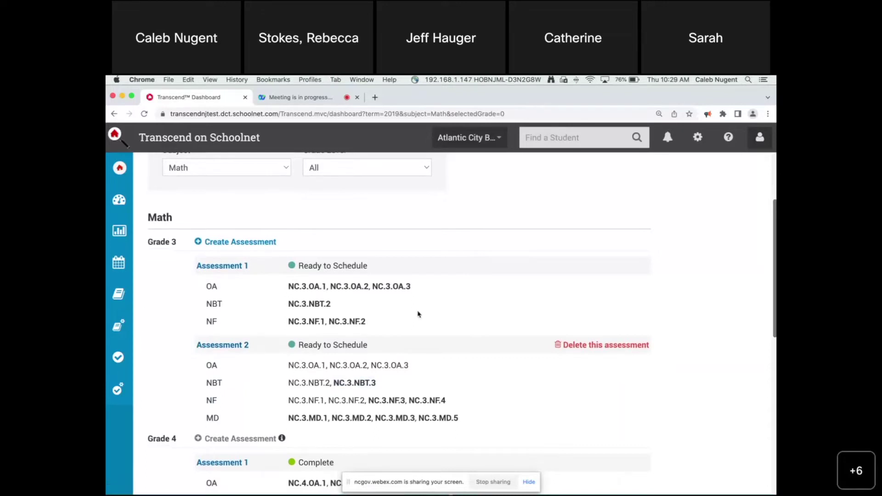
pyautogui.scroll(1, 418, 314)
pyautogui.click(269, 248)
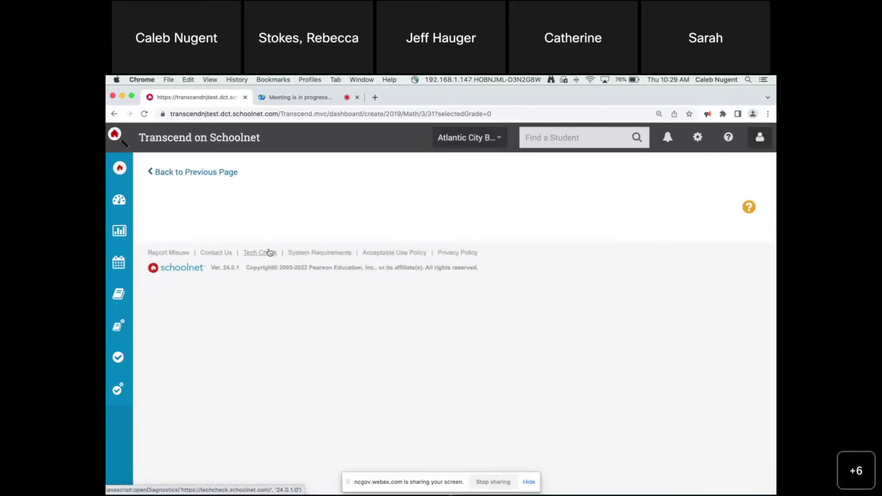
# Add standards OA 6, 7, 8 and 9, MD 7 and 8, and G 1 to the Assessment 3 blueprint
pyautogui.scroll(-3, 379, 300)
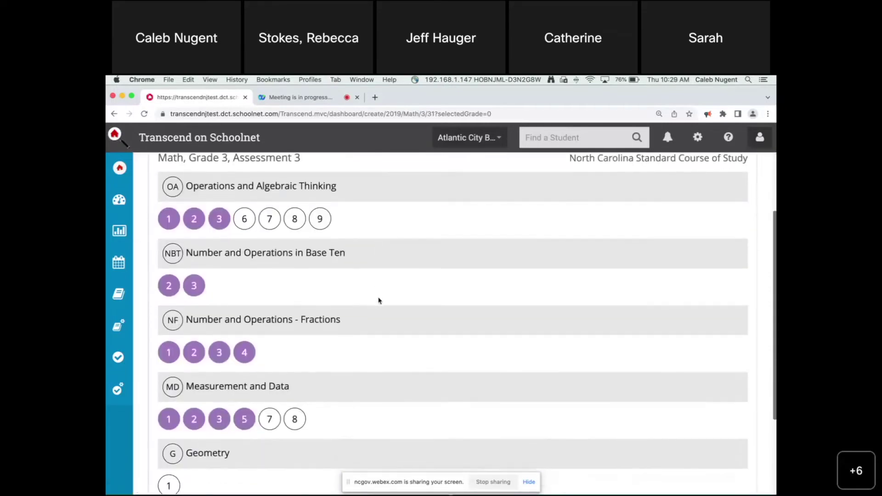
pyautogui.click(244, 222)
pyautogui.click(268, 222)
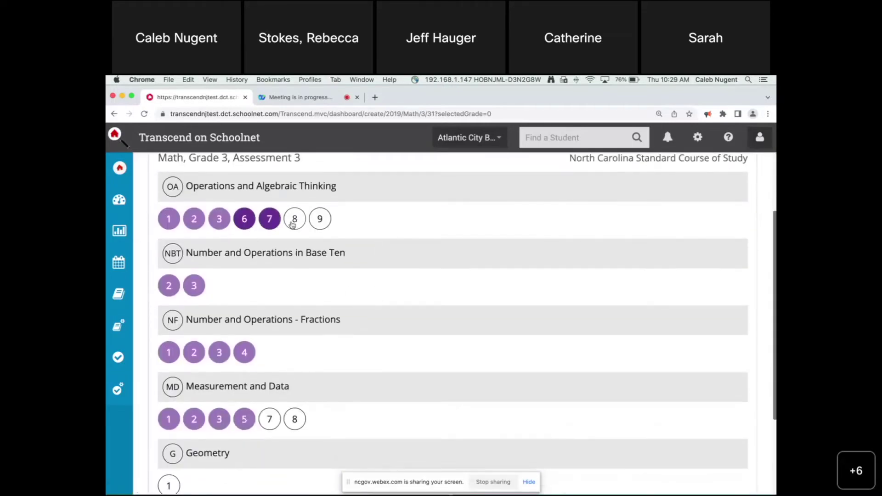
pyautogui.click(295, 221)
pyautogui.click(320, 220)
pyautogui.click(270, 419)
pyautogui.click(295, 419)
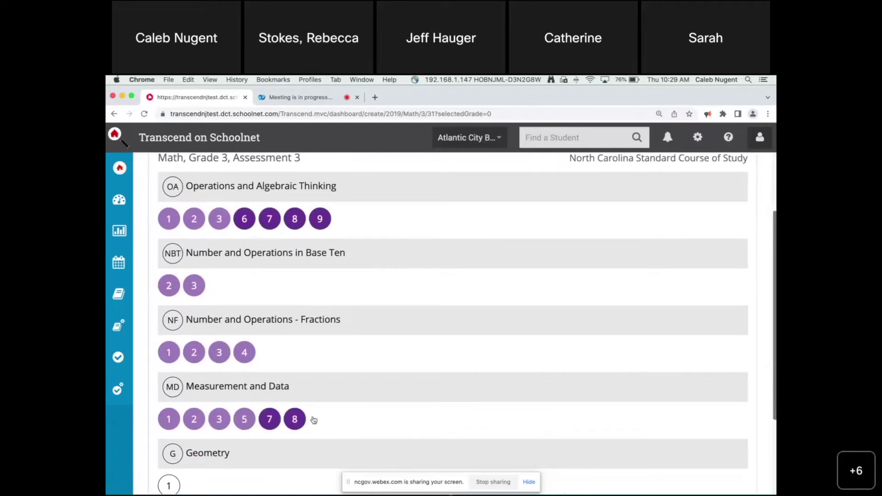
pyautogui.scroll(-2, 326, 418)
pyautogui.click(170, 442)
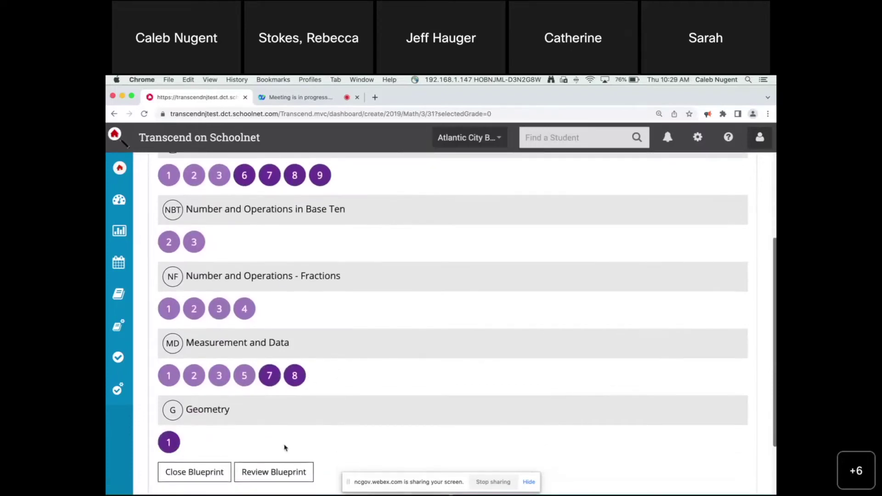
# Review and build the Grade 3 Math Assessment 3 blueprint and advance it to Ready to Schedule
pyautogui.click(281, 472)
pyautogui.click(283, 472)
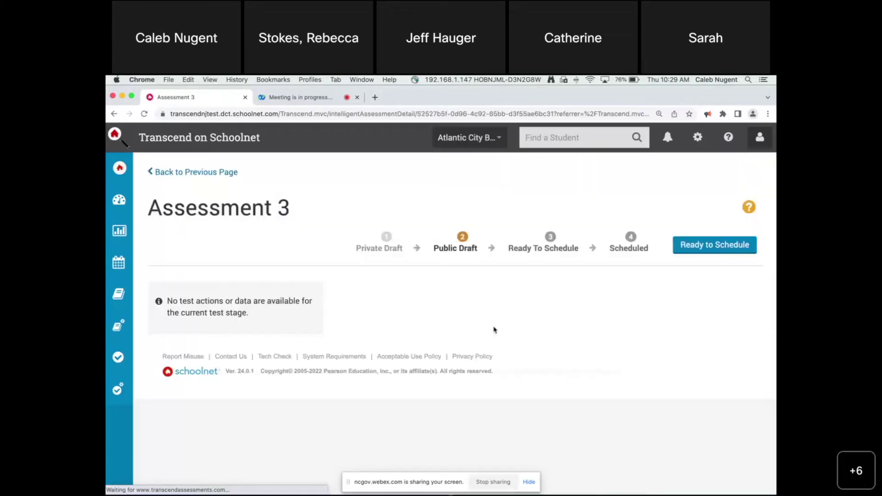
pyautogui.click(683, 246)
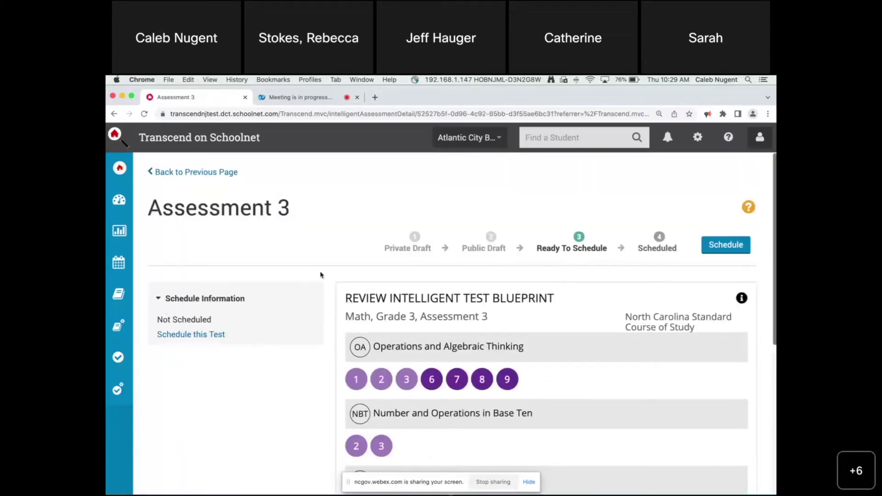
# Return to the dashboard and look over the standards listed for the Grade 3 Math assessments
pyautogui.click(193, 175)
pyautogui.scroll(-4, 515, 362)
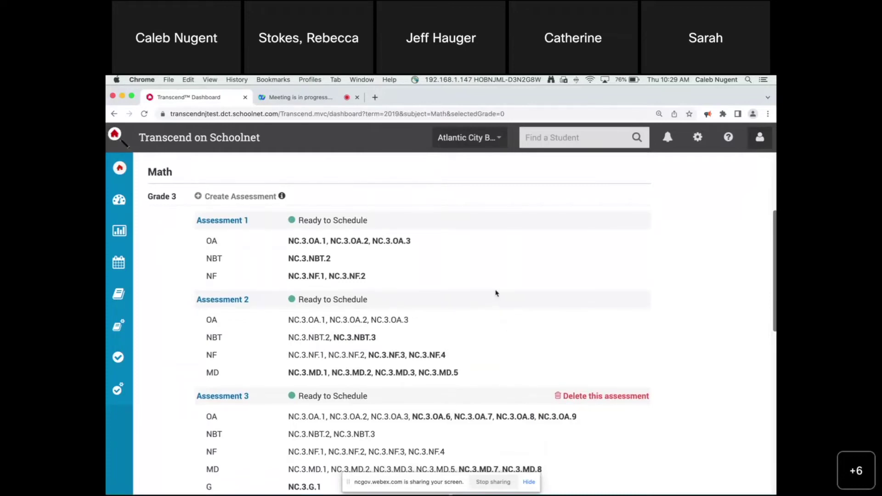
pyautogui.scroll(1, 430, 274)
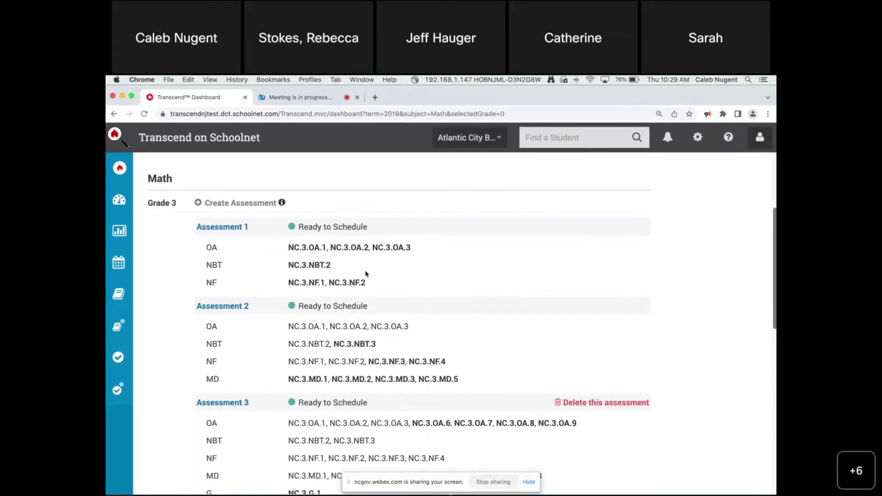
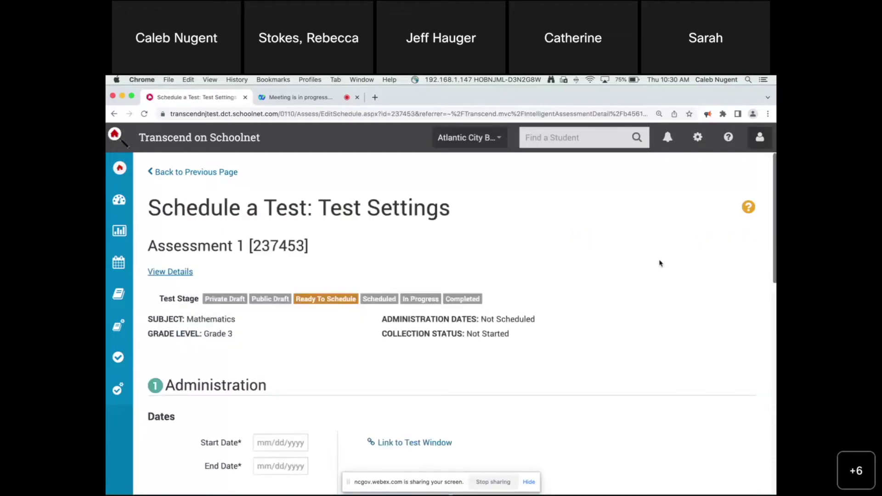
# Examine the administration dates and student assignment options in Assessment 1's schedule settings
pyautogui.scroll(-3, 664, 263)
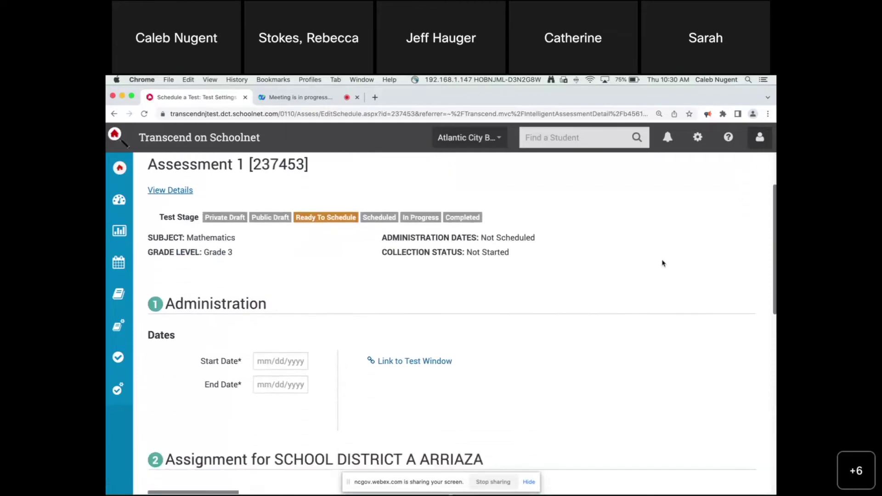
pyautogui.scroll(-1, 663, 263)
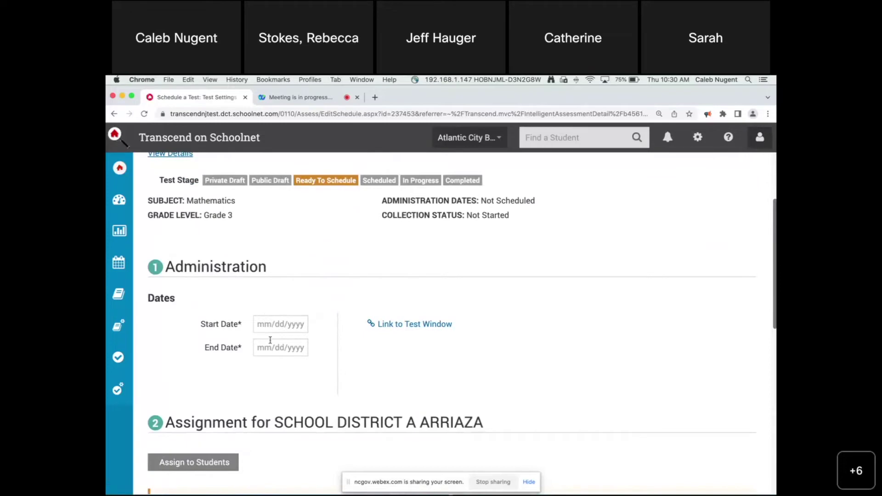
pyautogui.scroll(-3, 603, 342)
pyautogui.scroll(-3, 602, 341)
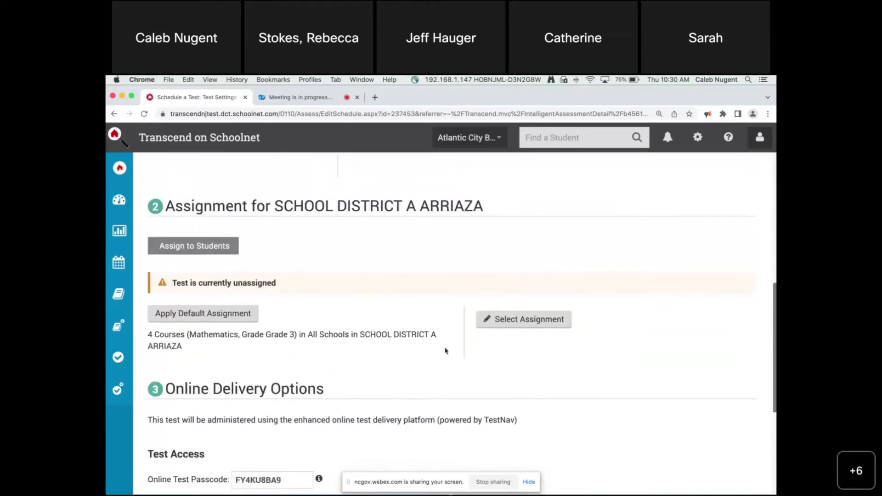
pyautogui.click(497, 324)
pyautogui.scroll(-4, 573, 348)
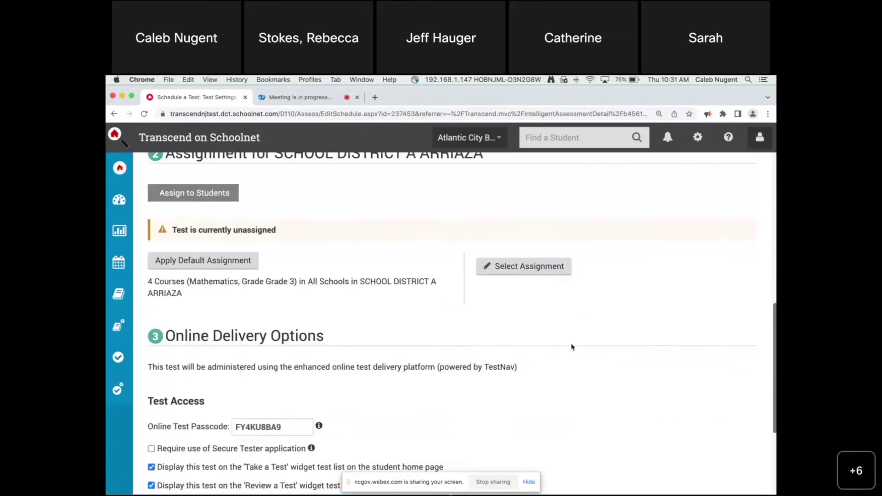
# Examine the online test passcode and delivery options for Assessment 1, and return to the dashboard without saving
pyautogui.moveTo(300, 326); pyautogui.dragTo(237, 324)
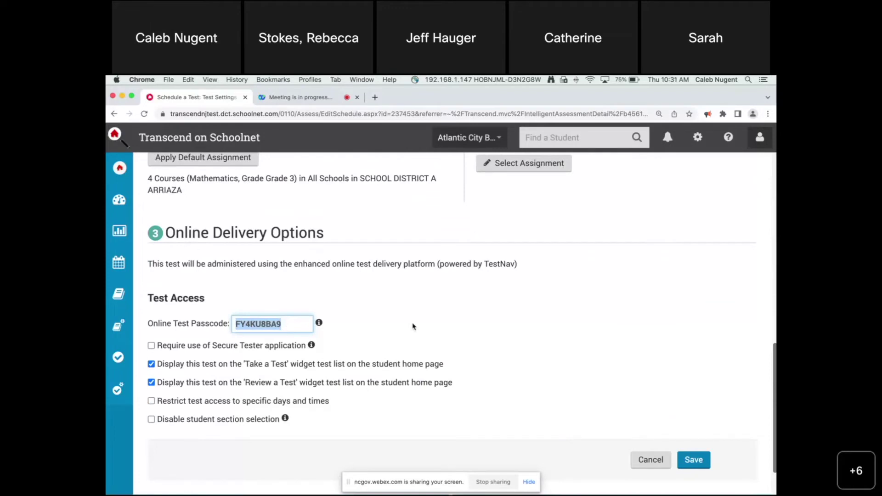
pyautogui.scroll(1, 482, 310)
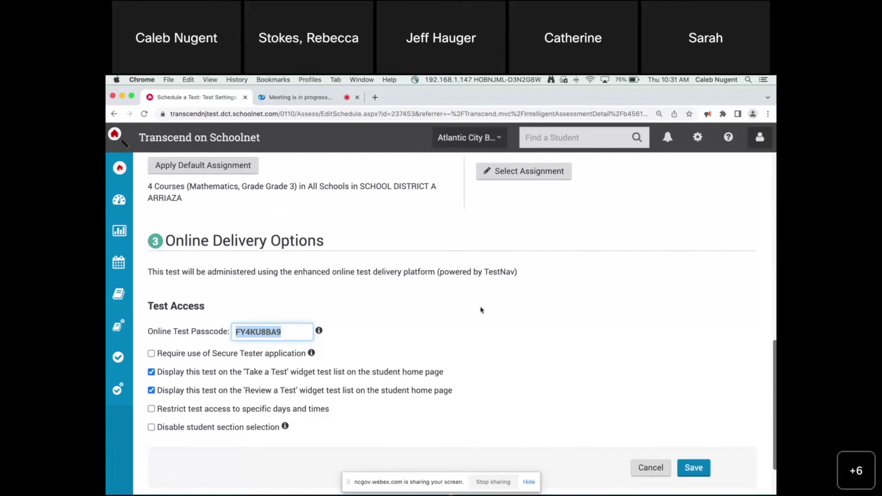
pyautogui.scroll(10, 510, 291)
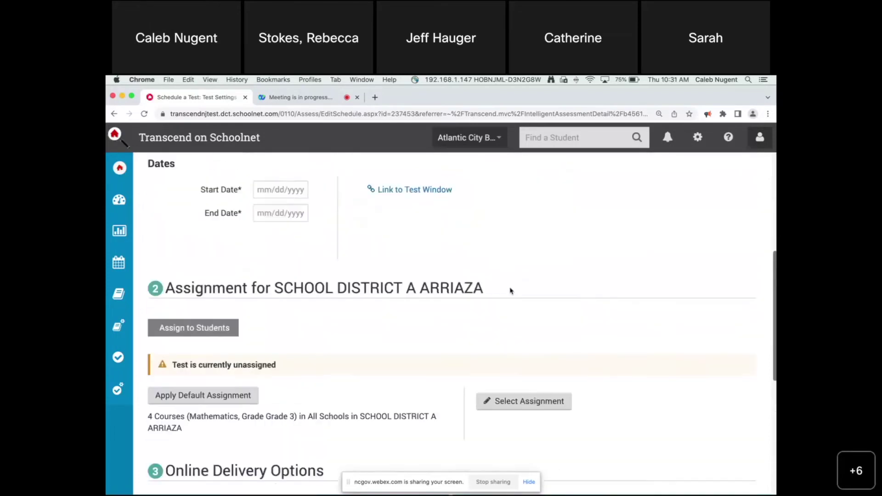
pyautogui.scroll(-4, 510, 291)
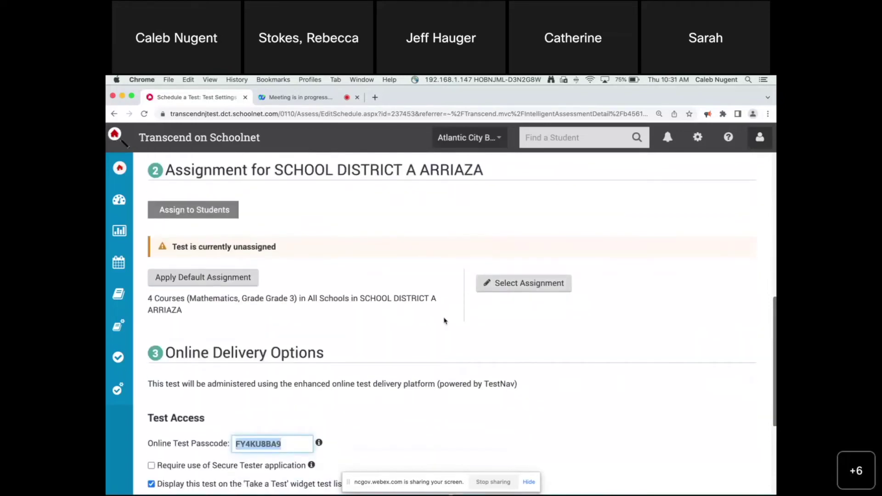
pyautogui.scroll(-5, 444, 320)
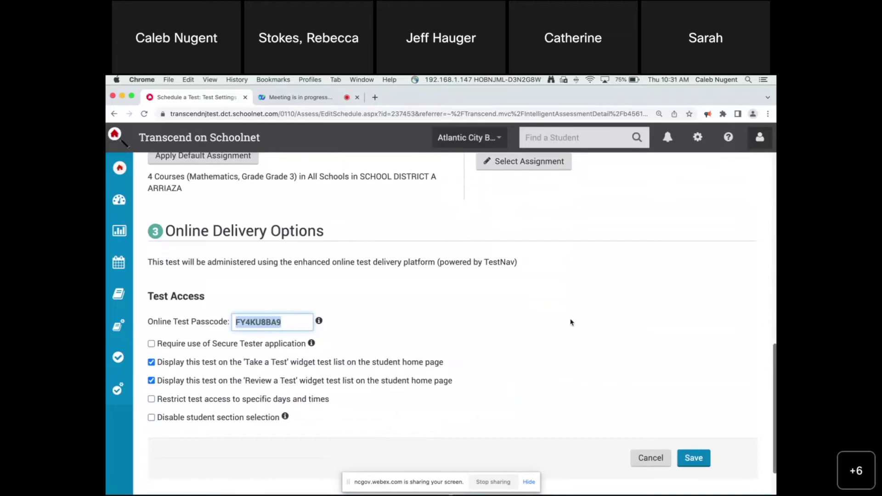
pyautogui.scroll(12, 527, 299)
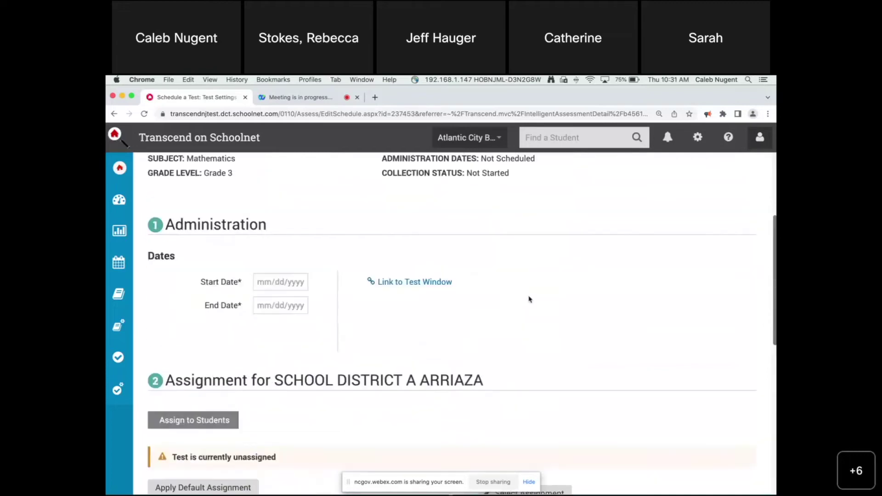
pyautogui.click(174, 172)
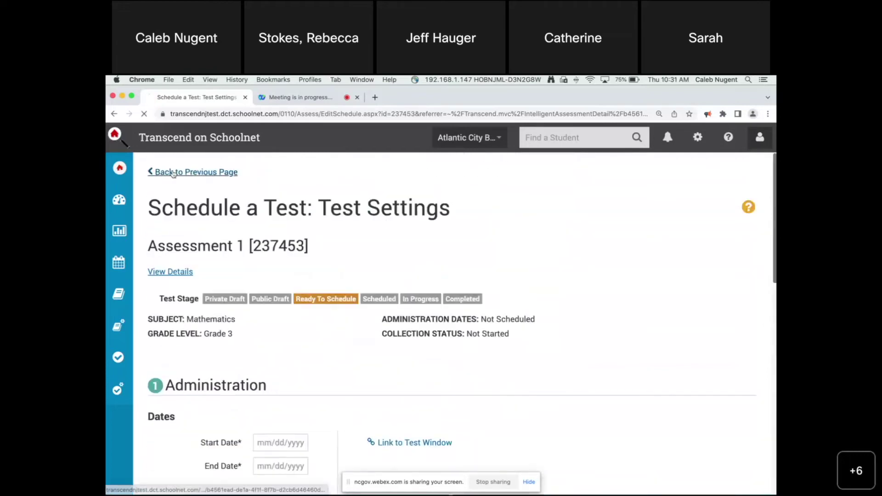
pyautogui.click(174, 172)
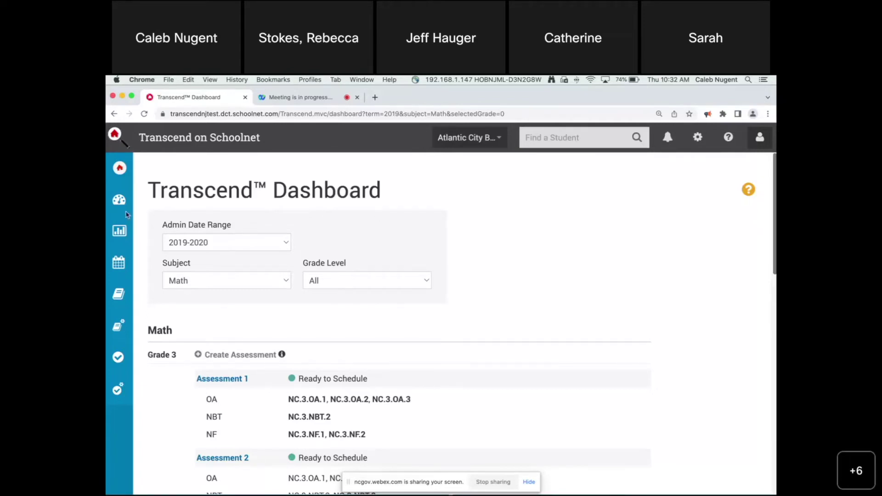
# Open the Transcend Reports in the Reporting Dashboard and select Math as the subject
pyautogui.moveTo(124, 216)
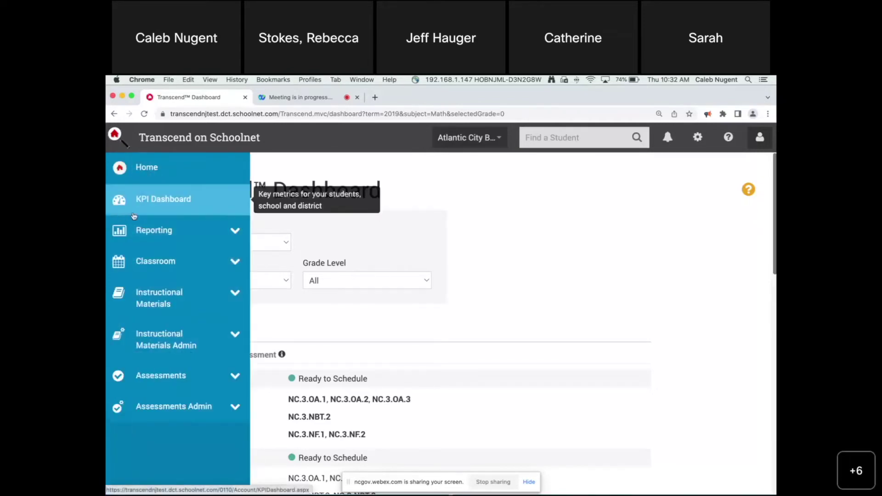
pyautogui.click(179, 236)
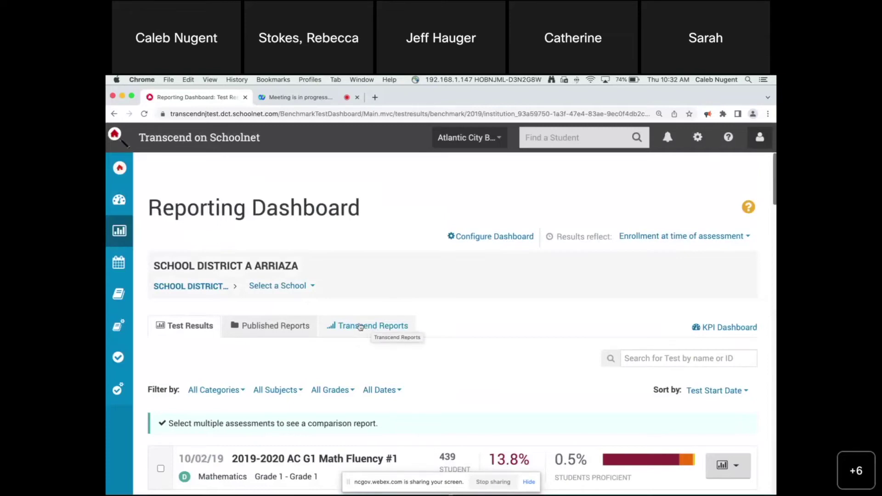
pyautogui.click(353, 328)
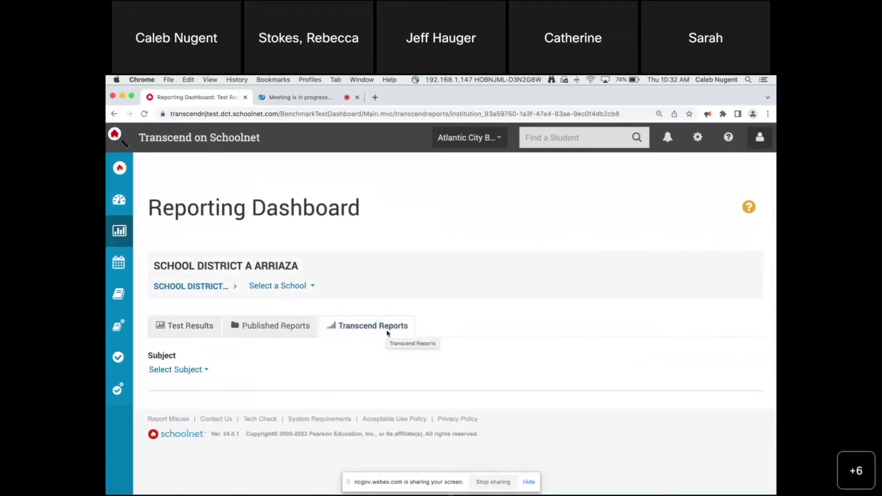
pyautogui.click(199, 370)
pyautogui.click(190, 391)
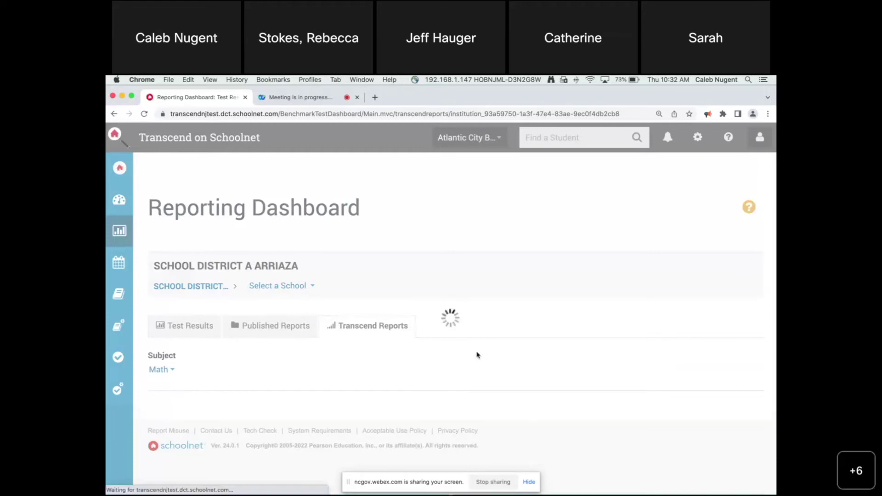
# Look over the district's Math Status Overview Report and expand Grade 4 to its school breakdown
pyautogui.scroll(-1, 478, 356)
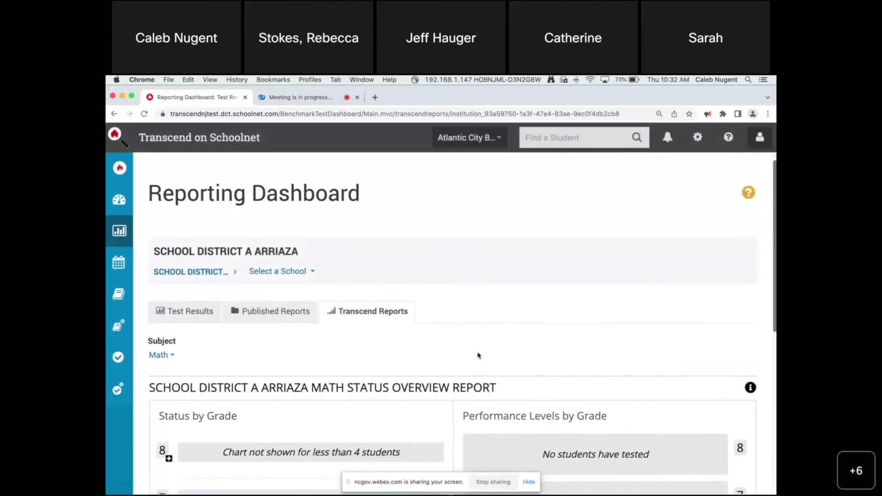
pyautogui.scroll(-3, 478, 356)
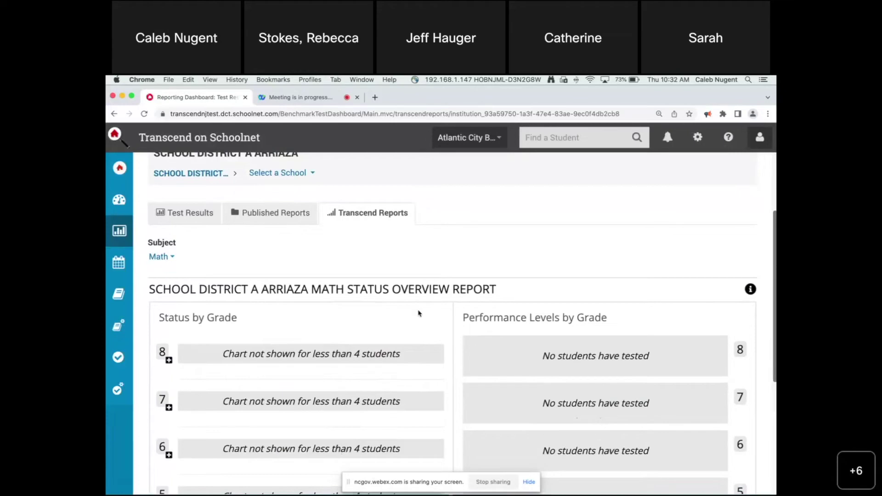
pyautogui.scroll(-3, 420, 313)
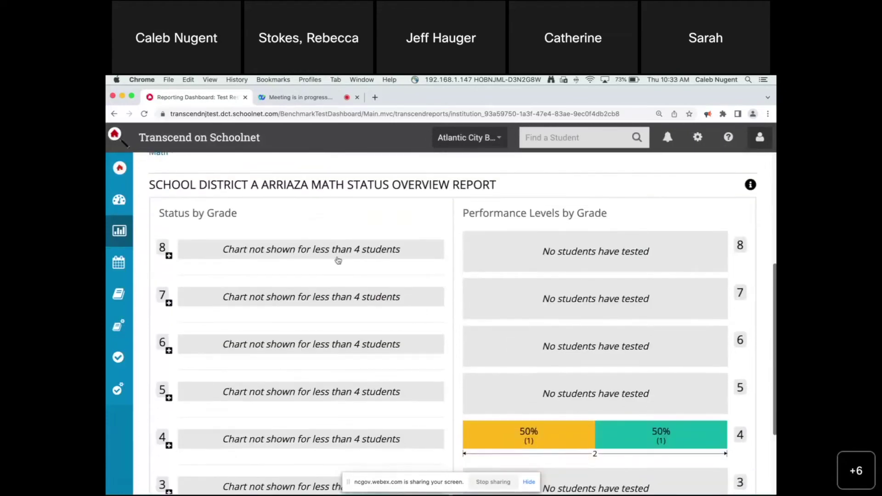
pyautogui.scroll(-1, 529, 422)
pyautogui.click(528, 422)
pyautogui.scroll(-2, 312, 400)
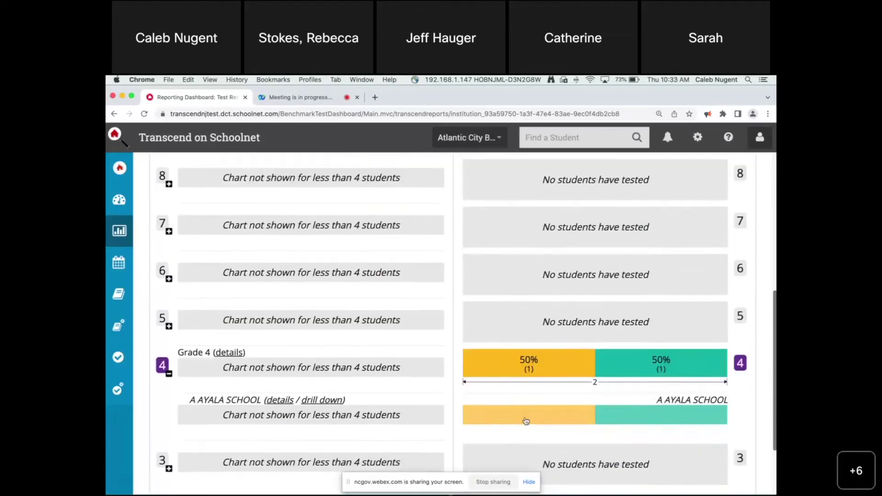
# Drill down to A Ayala School's Math Status Overview Report and expand Grade 4 to its class sections
pyautogui.click(320, 398)
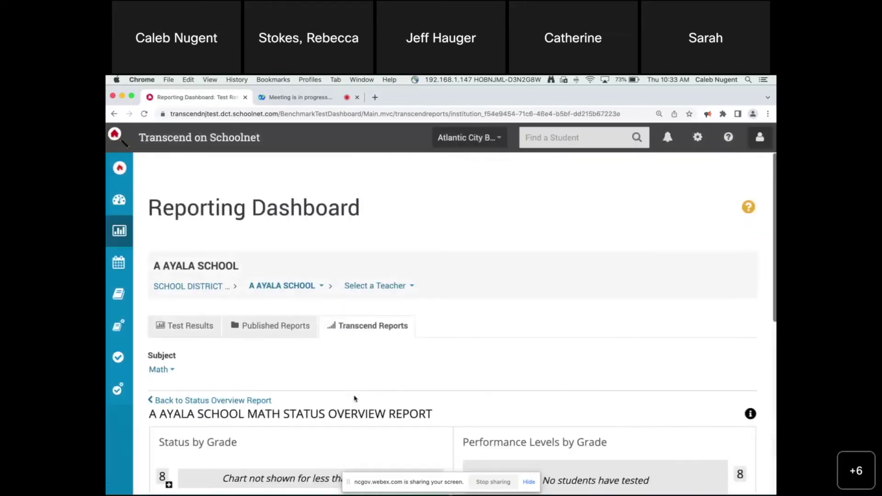
pyautogui.scroll(-10, 355, 398)
pyautogui.click(539, 353)
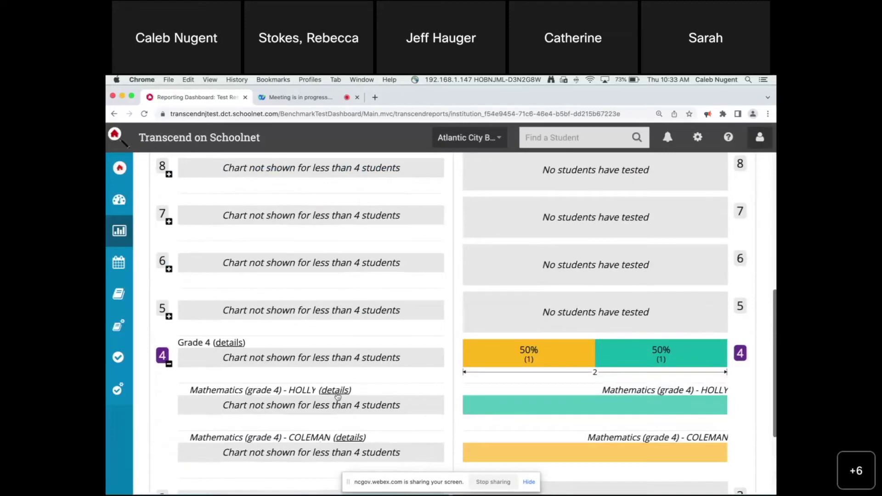
pyautogui.scroll(1, 369, 382)
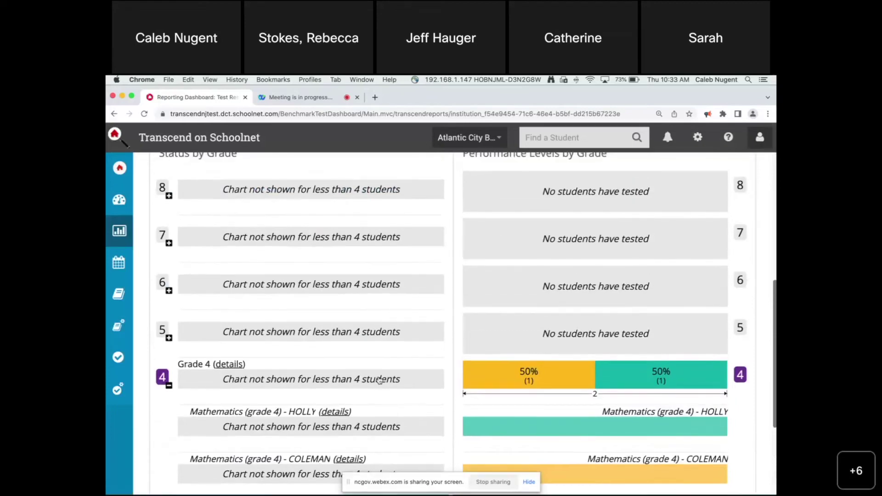
pyautogui.scroll(2, 403, 352)
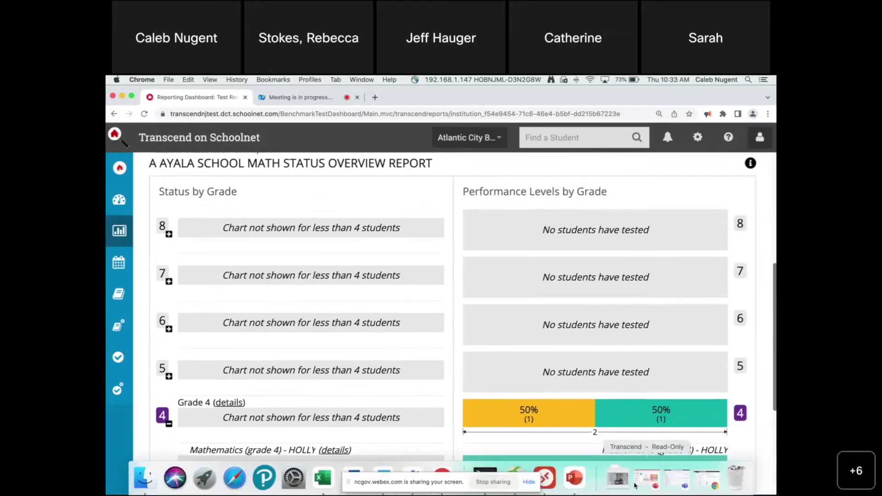
# Switch to the Transcend presentation in PowerPoint, at the sample Math Status Overview Report slide
pyautogui.click(649, 486)
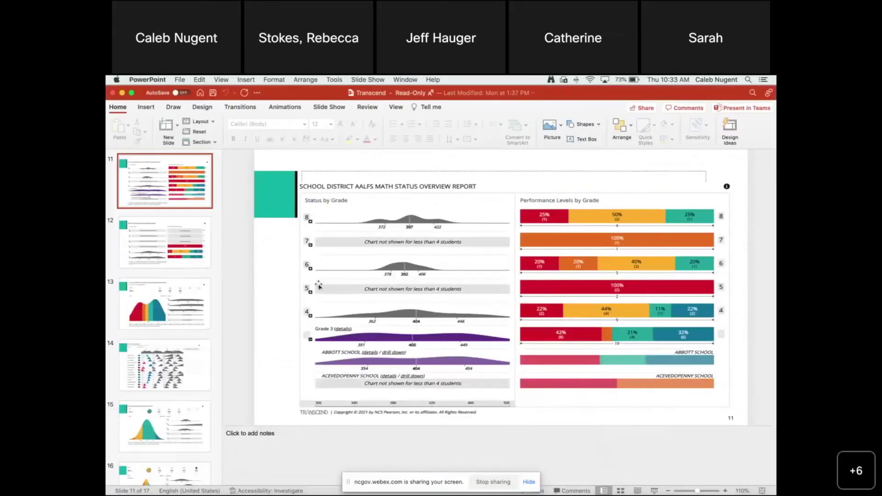